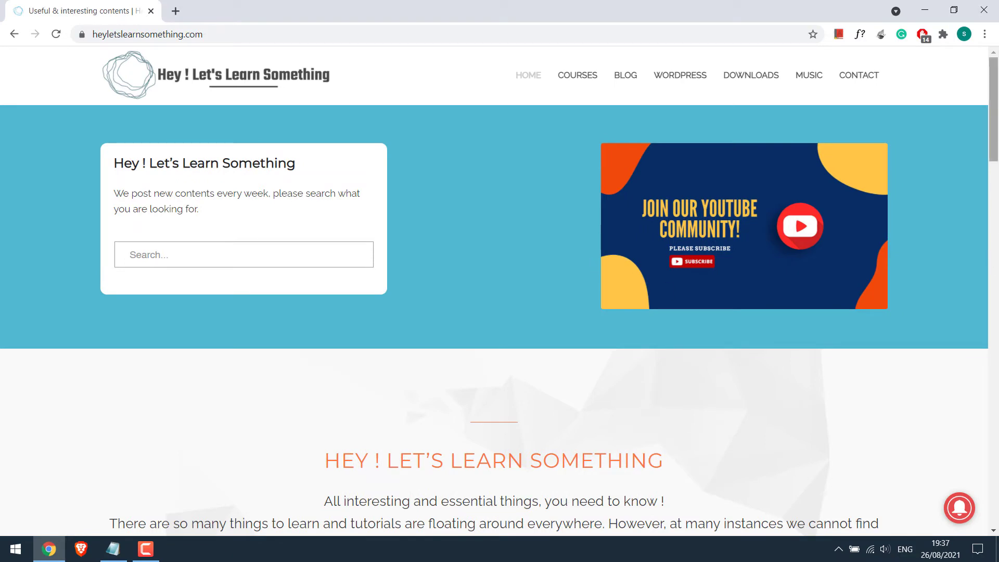
Inspect the site's Cloudflare-issued SSL certificate from the padlock, then close it
scroll(560, 275, "down", 10)
scroll(560, 275, "up", 10)
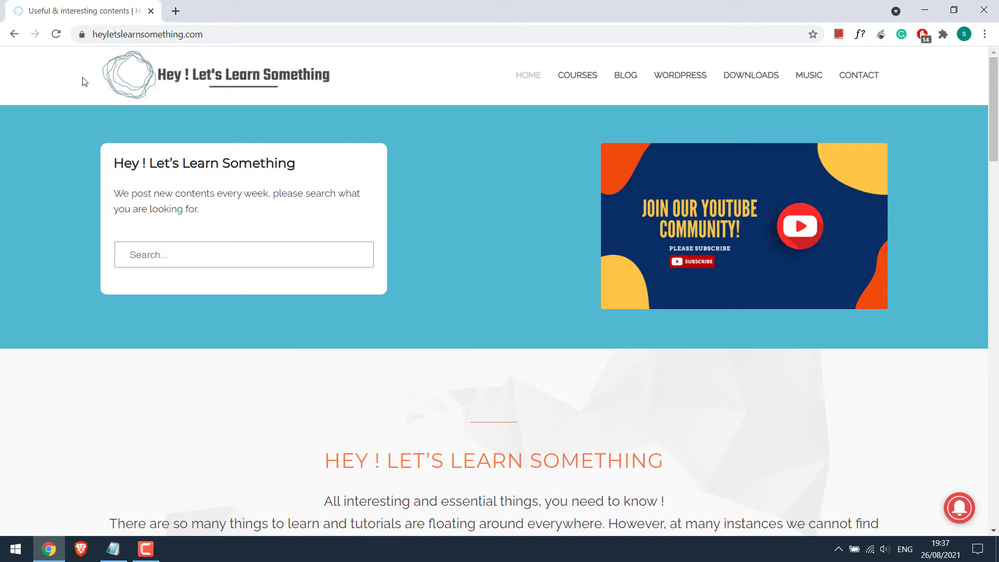
left_click(81, 34)
left_click(142, 151)
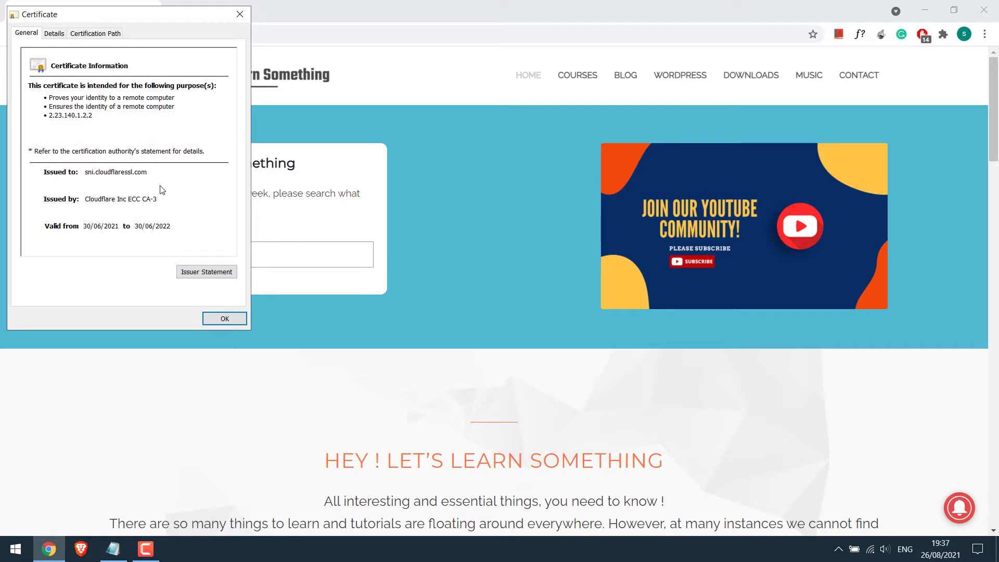
left_click(239, 14)
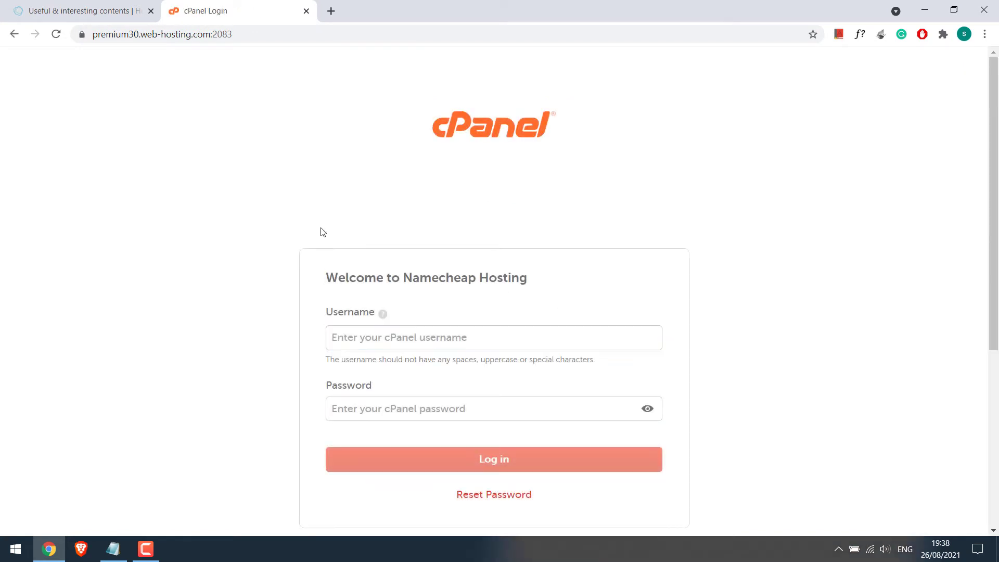
Log in to cPanel with the pasted username and password, then submit the security code
key("ctrl+v")
left_click(349, 409)
key("ctrl+v")
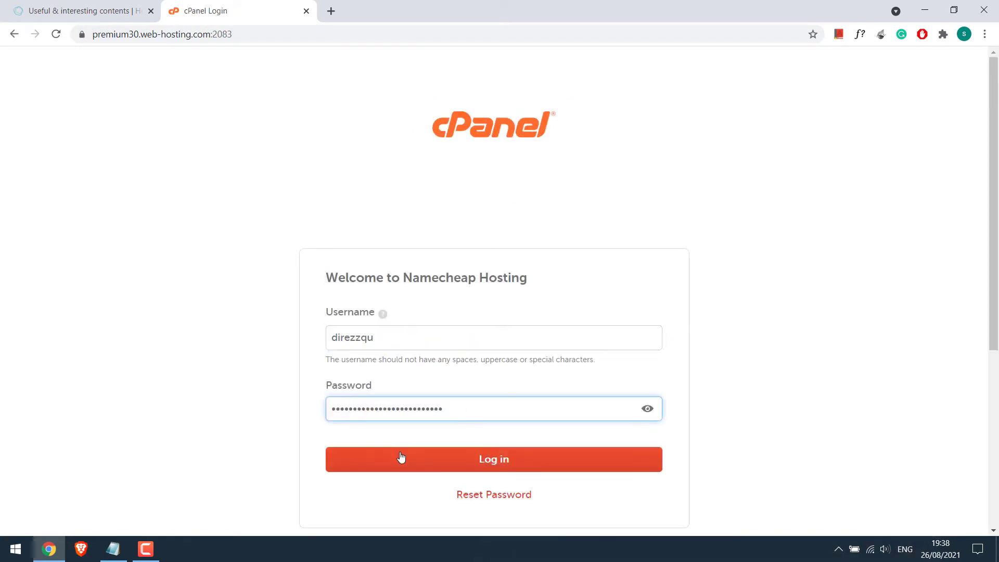
left_click(403, 459)
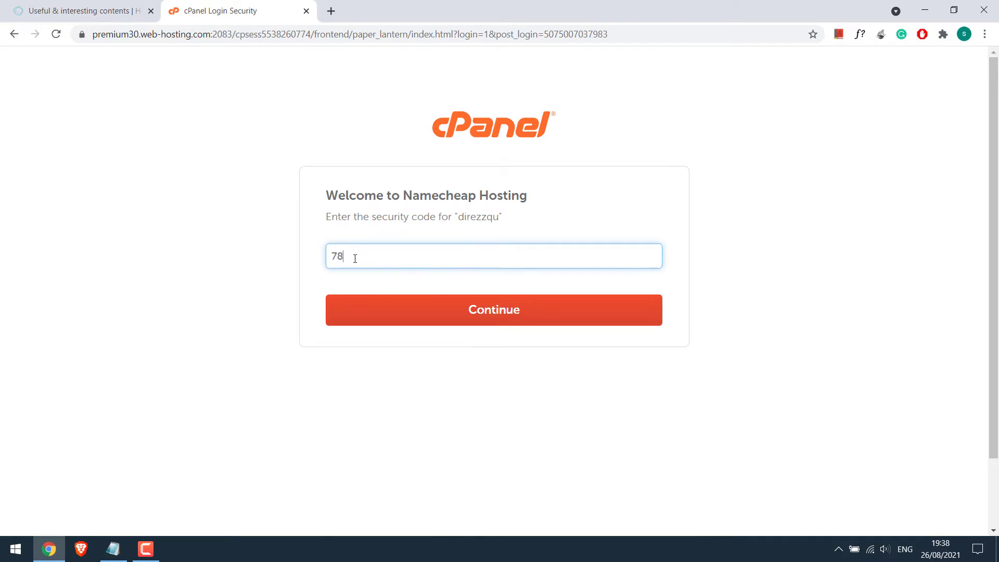
key("Return")
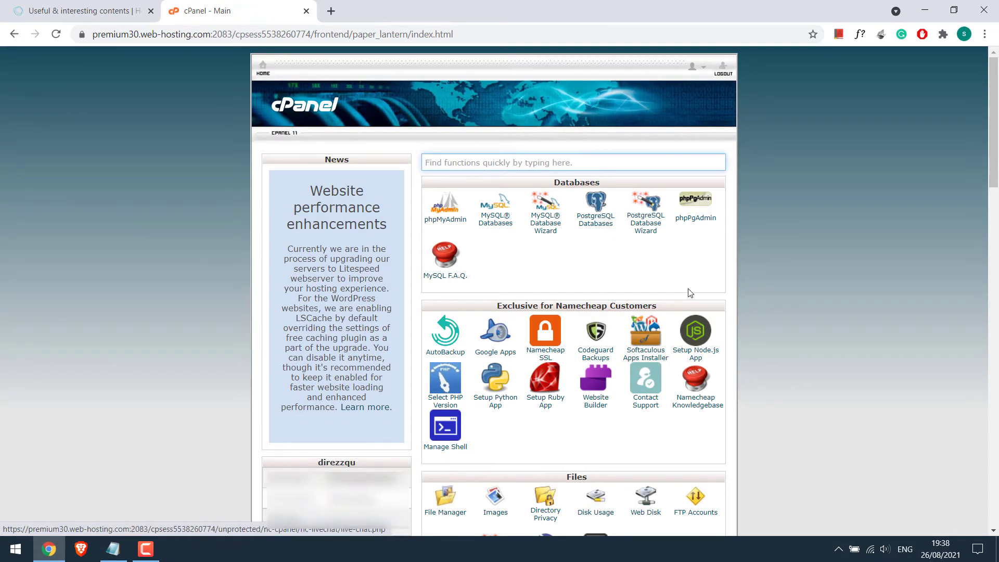
Find 'sub' on the cPanel home page and open Subdomains
key("ctrl+f")
type("sub")
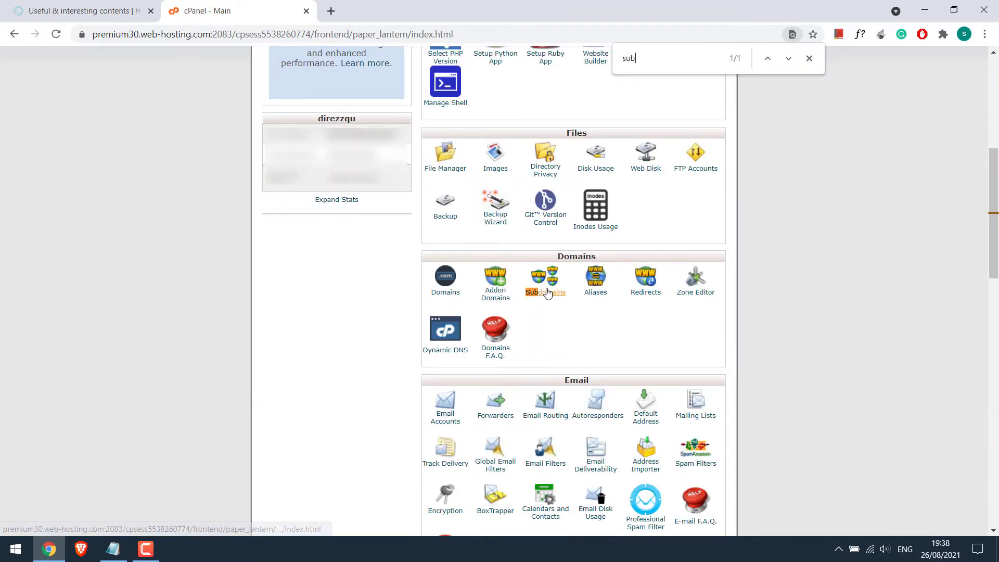
left_click(548, 292)
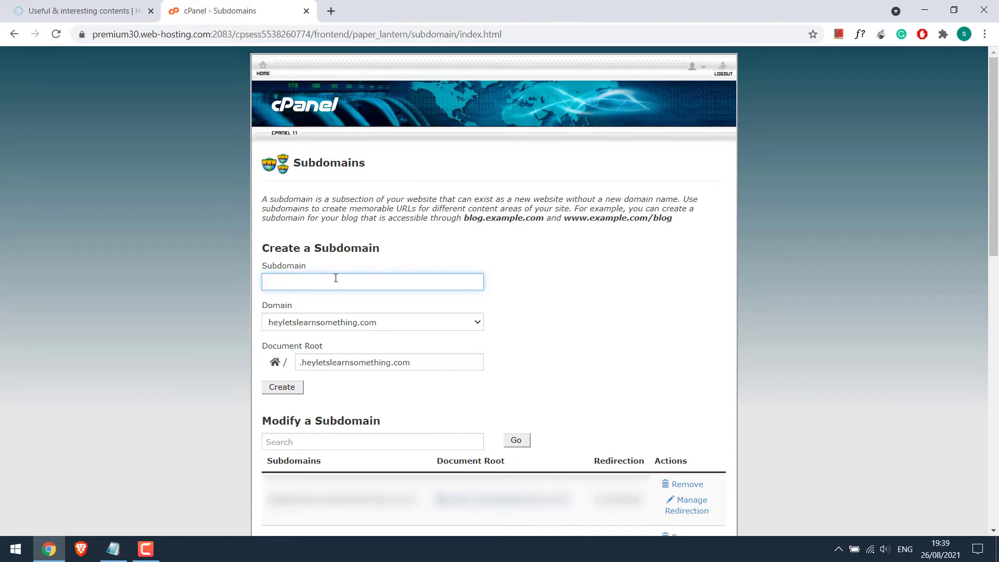
Create the subdomain 'qr' under heyletslearnsomething.com
type("gr")
left_click(283, 391)
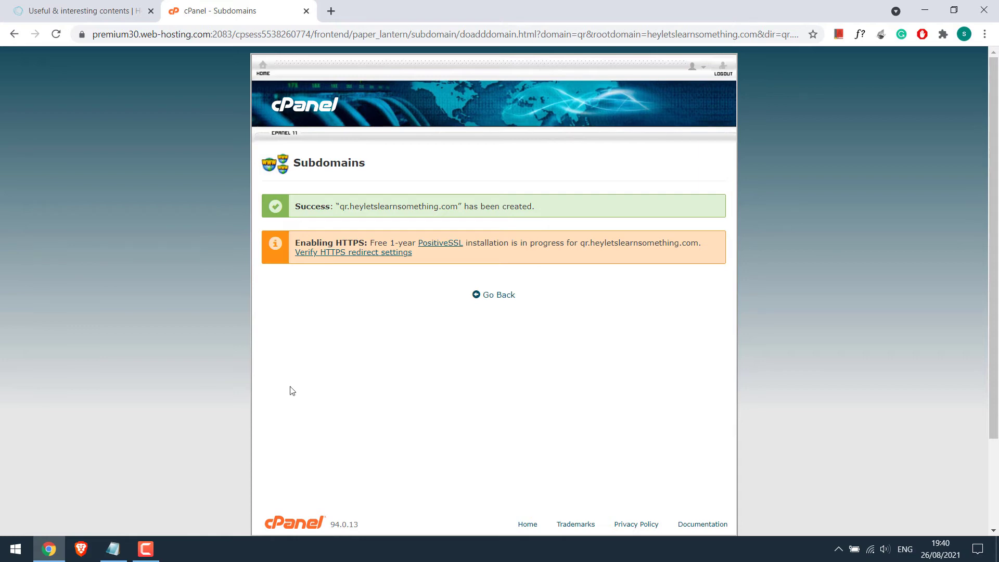
Go to the Cloudflare website in a new tab and reach its sign-in page
left_click(331, 11)
type("clo")
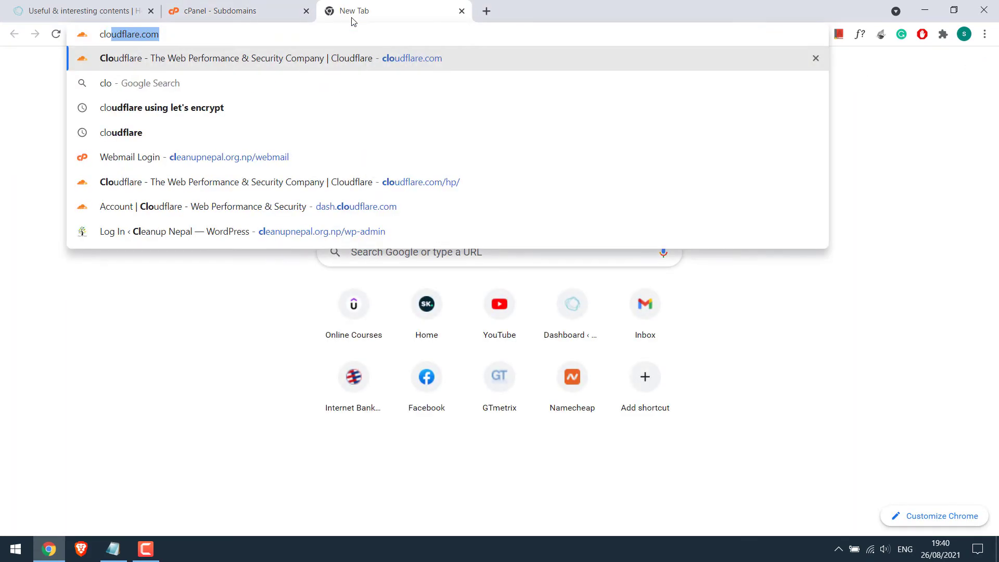
key("Return")
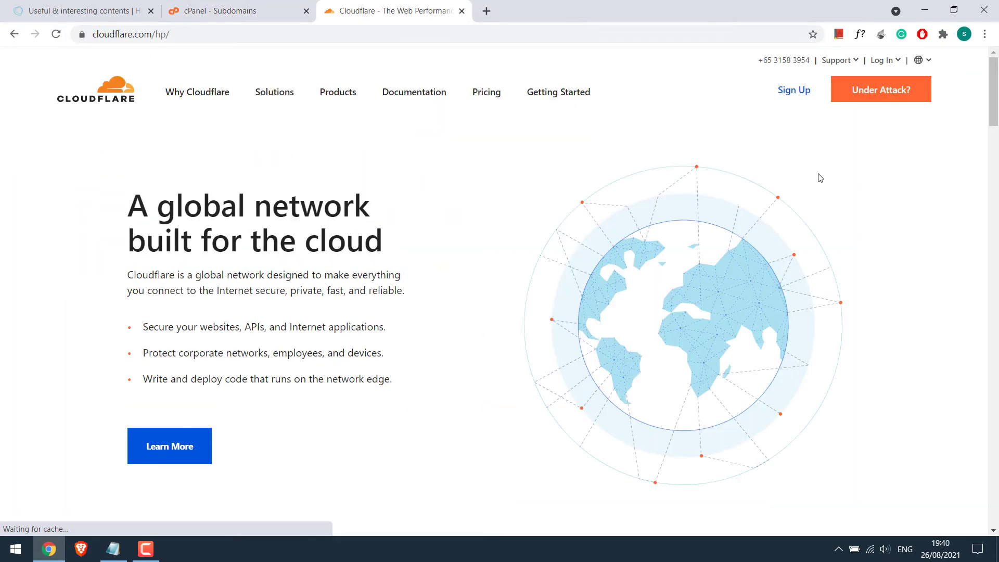
left_click(882, 61)
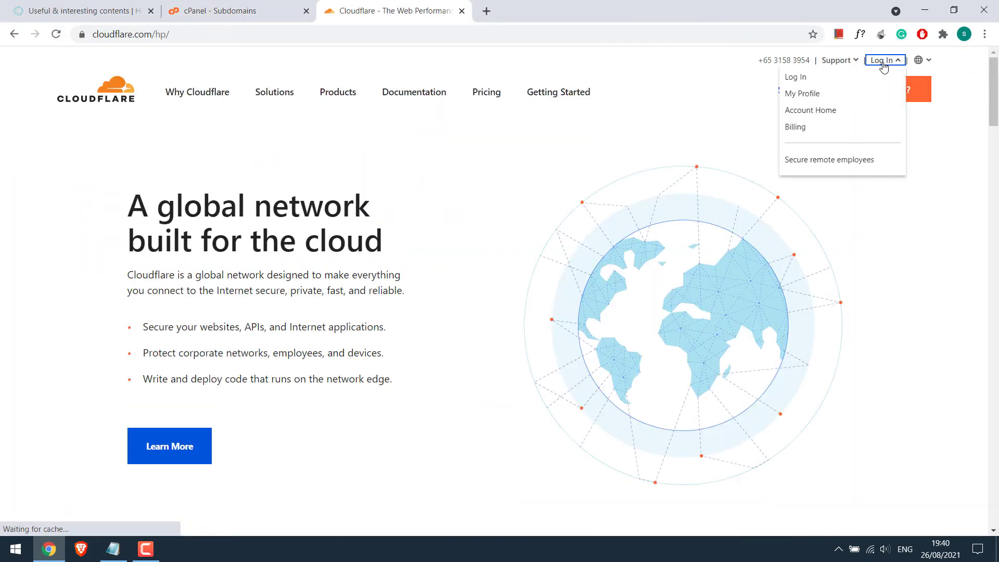
left_click(797, 78)
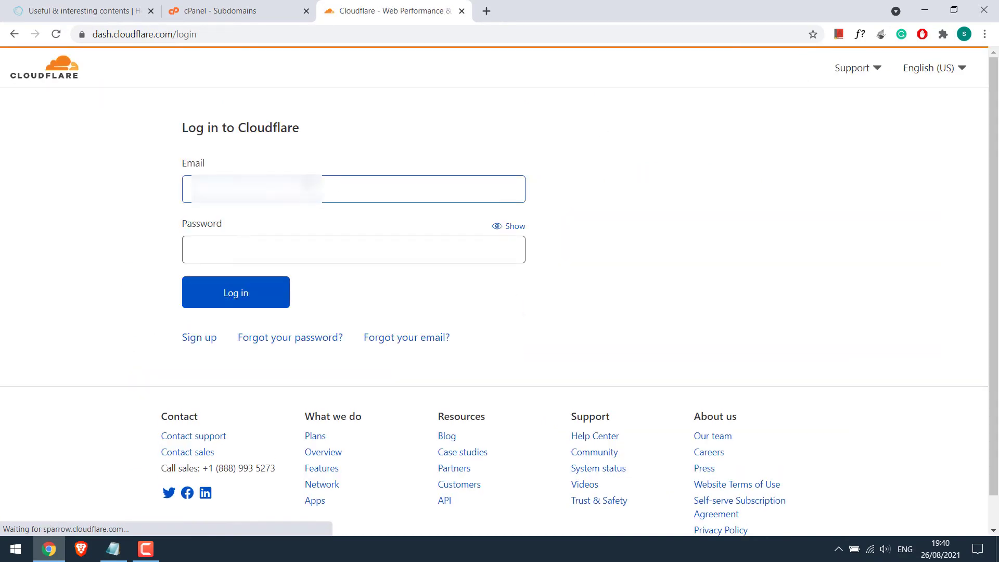
Sign in with the account e-mail and password, then open heyletslearnsomething.com's DNS records
type("user@example.com")
key("Tab")
type("*************")
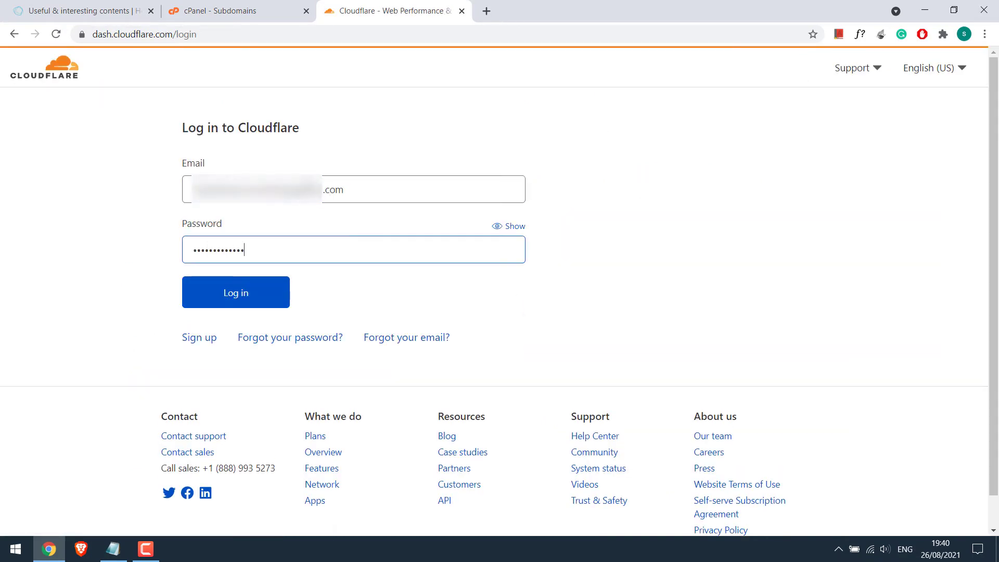
key("Return")
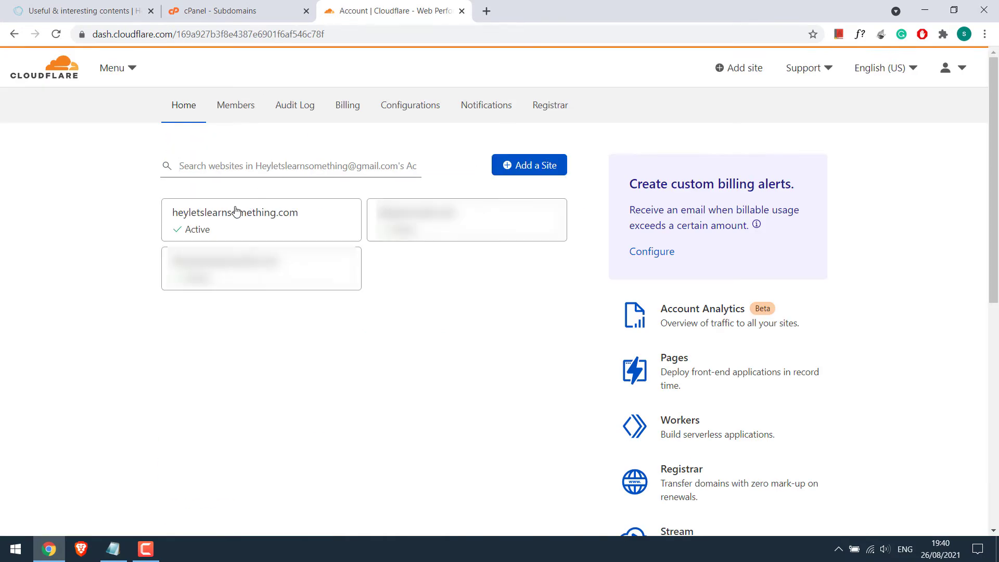
left_click(258, 228)
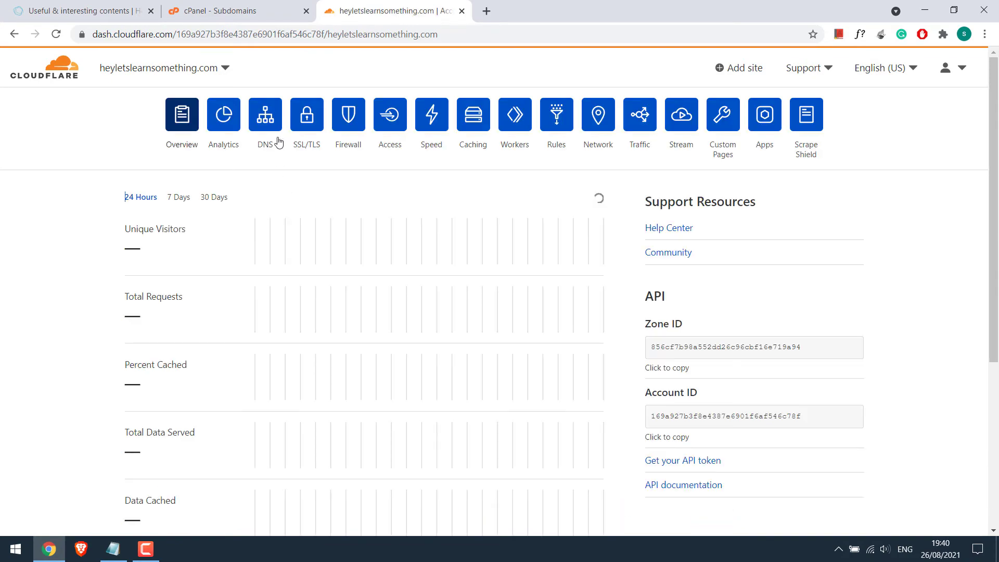
left_click(272, 130)
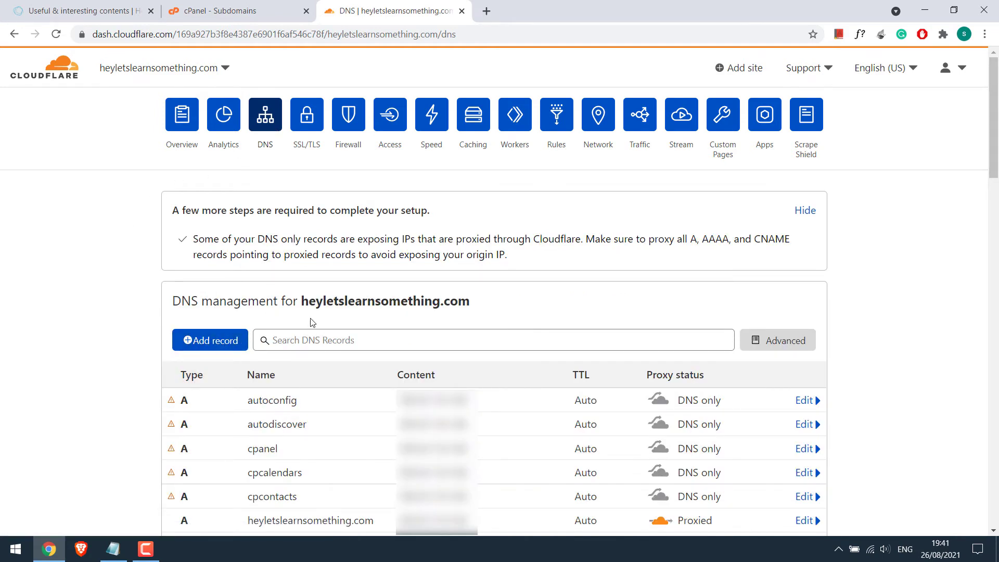
Start a new type A DNS record named qr, with the IPv4 address field focused
left_click(230, 344)
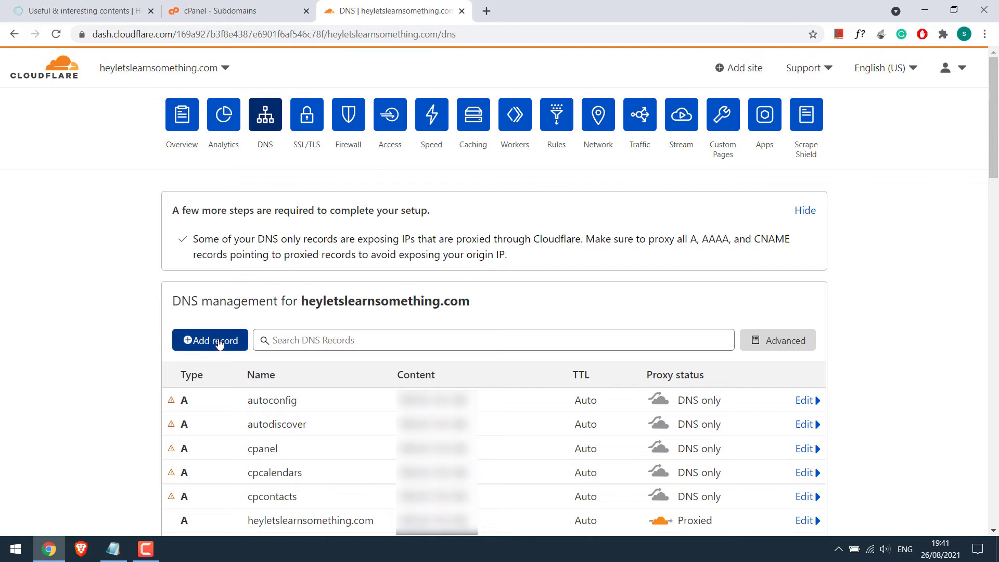
left_click(209, 417)
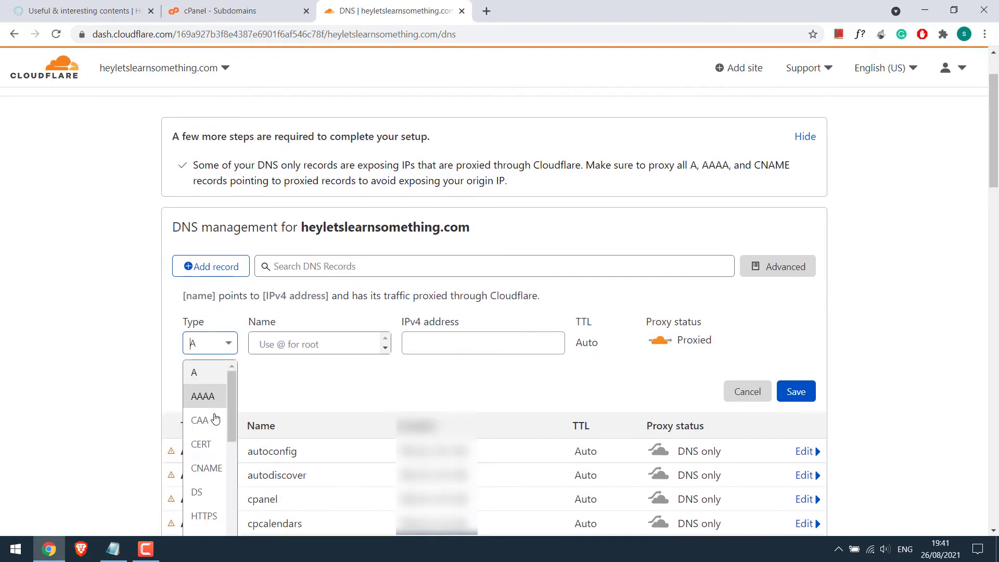
left_click(206, 350)
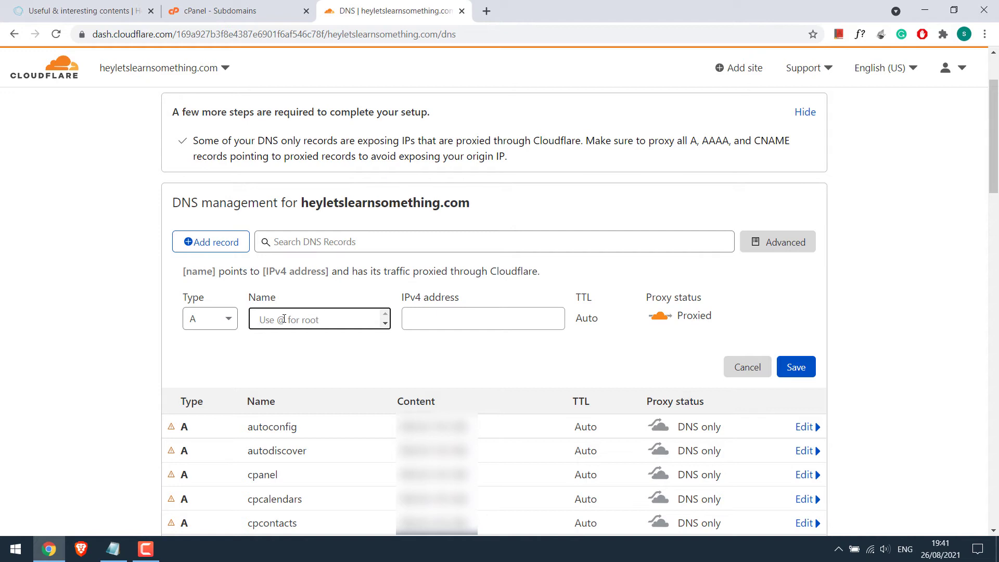
type("qr")
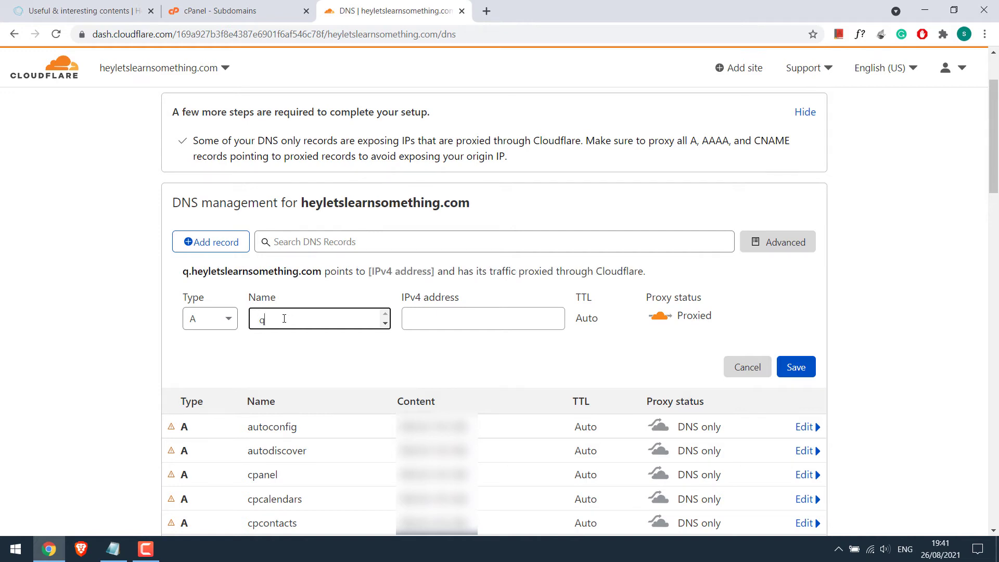
left_click(455, 313)
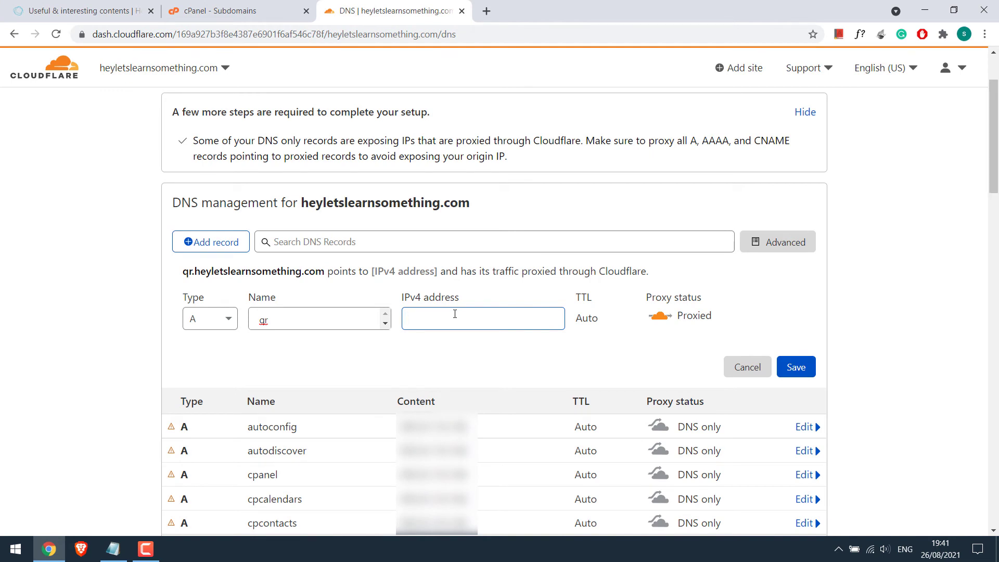
scroll(458, 333, "down", 6)
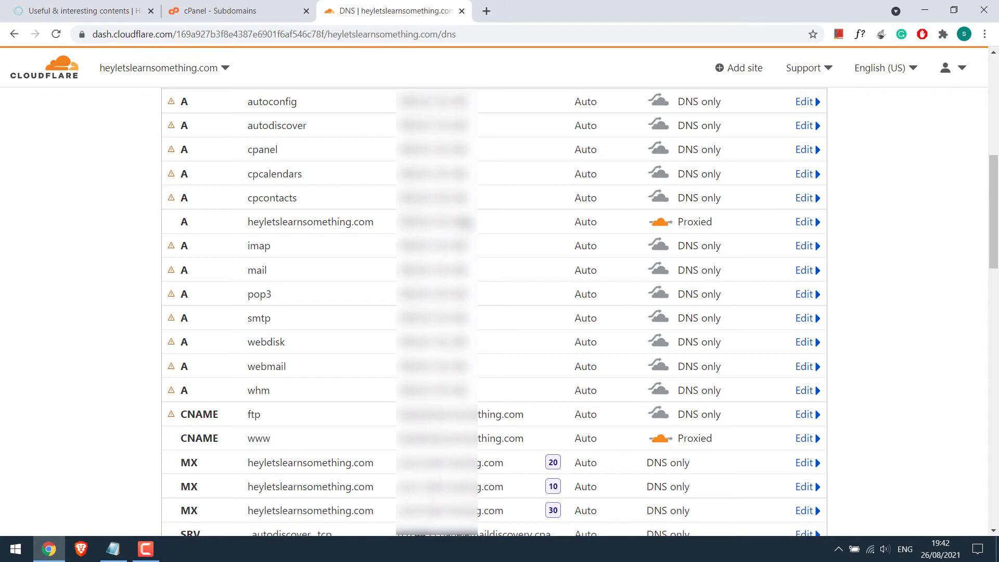
Copy the root A record's IP into the qr record's IPv4 field and save the record
left_click_drag(471, 224, 401, 222)
right_click(402, 215)
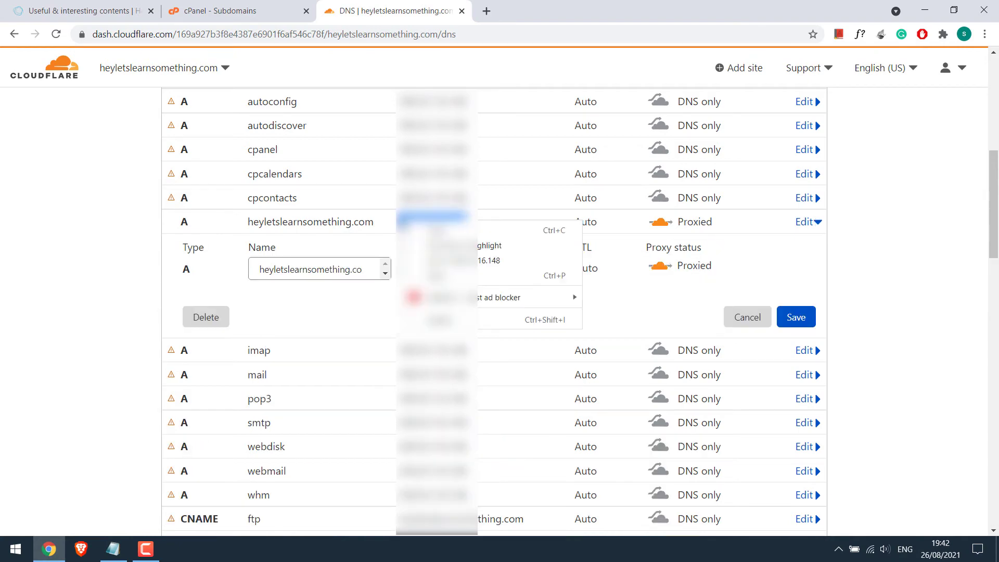
left_click(432, 230)
scroll(394, 270, "up", 4)
scroll(394, 270, "up", 2)
left_click(444, 312)
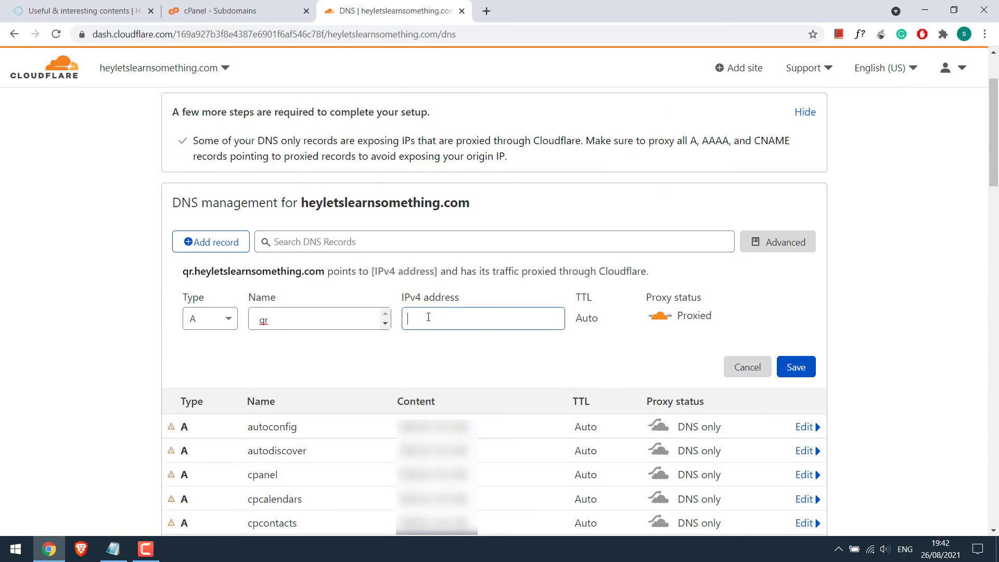
right_click(422, 316)
left_click(452, 196)
left_click(800, 368)
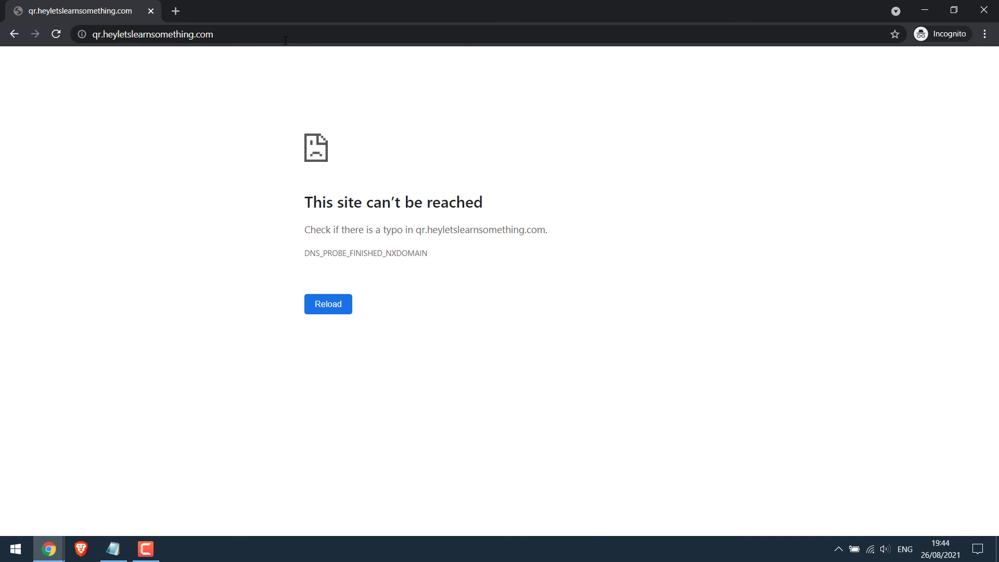
Close the incognito window and run a GTmetrix test on the pasted qr.heyletslearnsomething.com URL
left_click(984, 18)
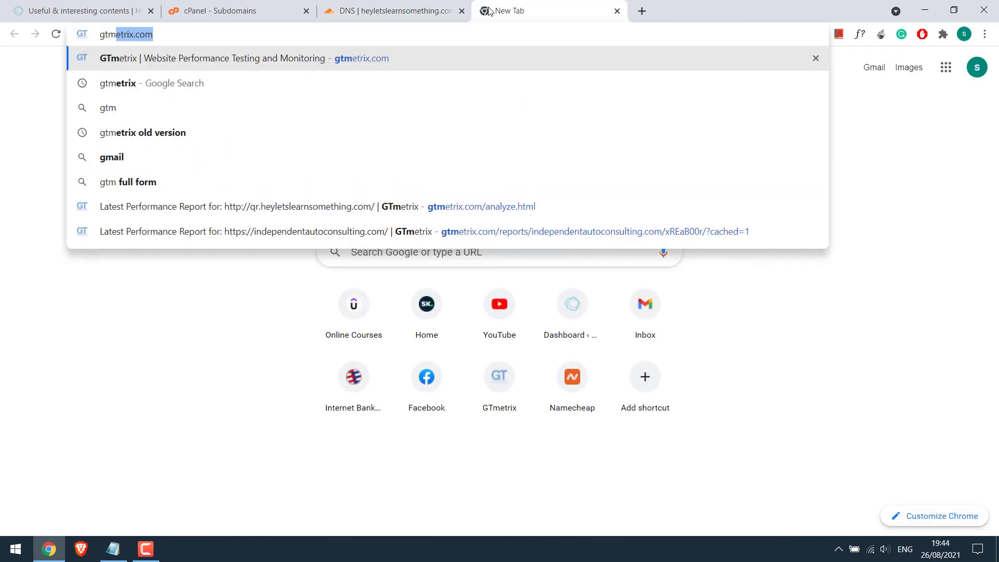
key("Return")
left_click(357, 311)
key("ctrl+v")
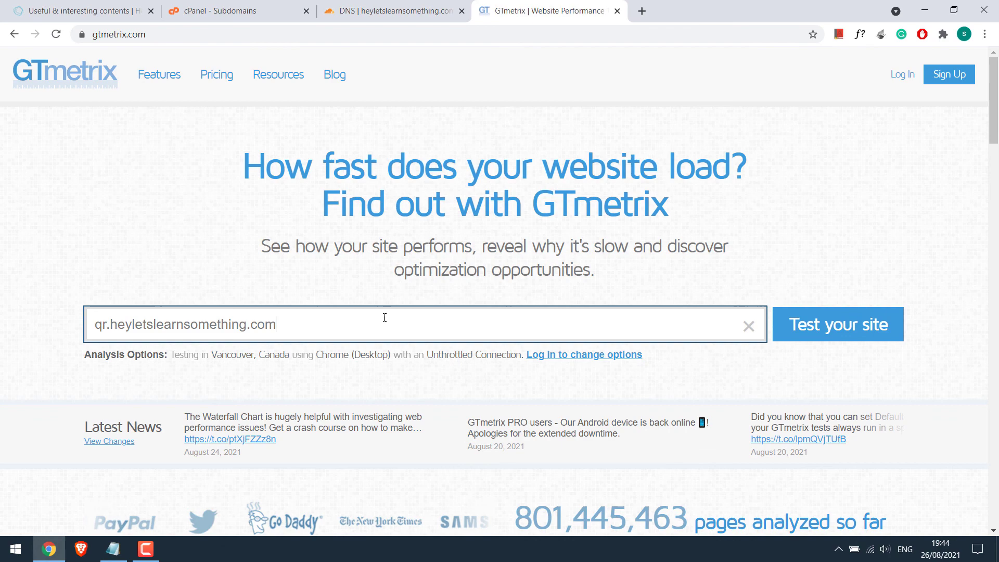
left_click(836, 338)
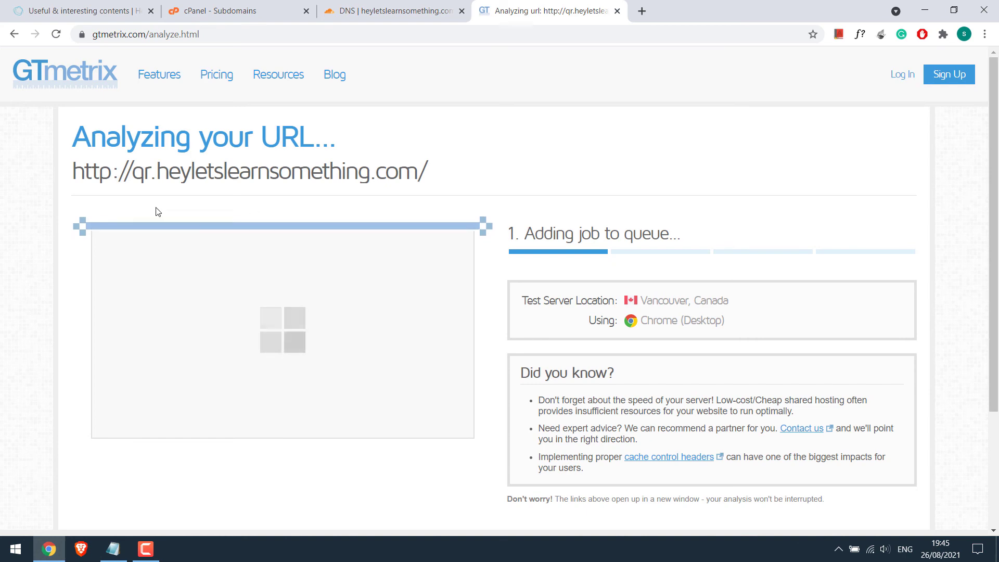
left_click(67, 130)
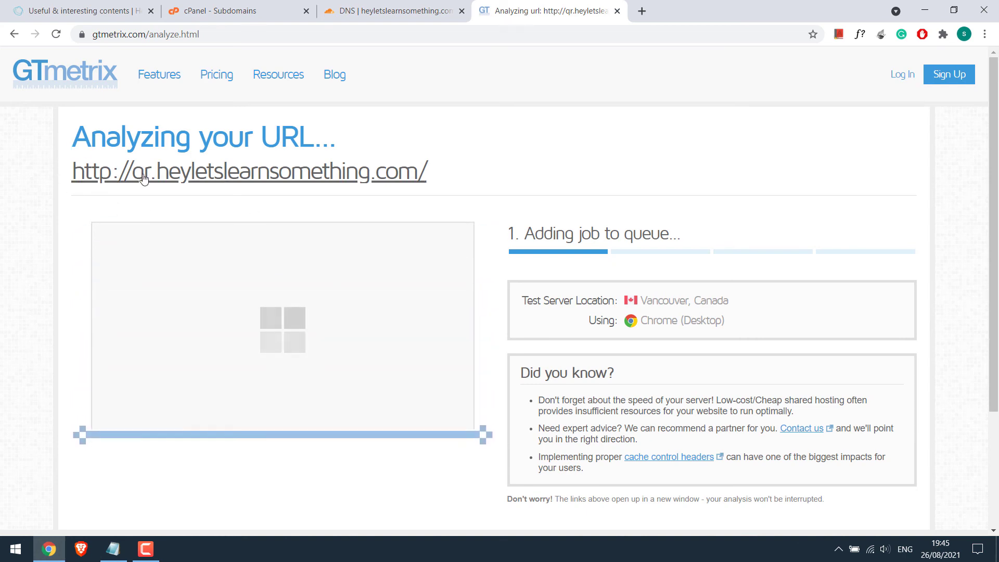
Try loading qr.heyletslearnsomething.com in a new tab, then close it to return to GTmetrix
left_click(641, 11)
key("ctrl+v")
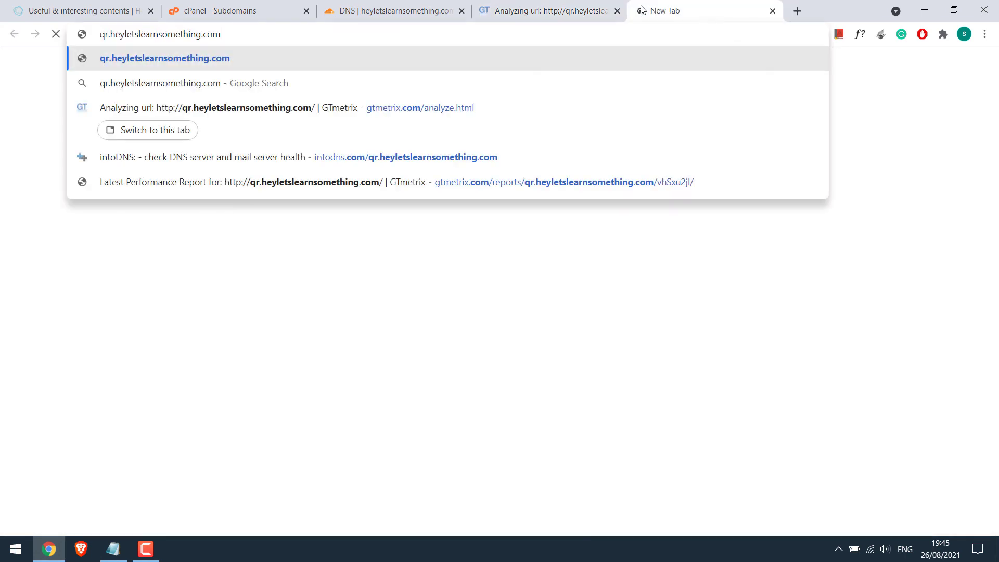
key("Return")
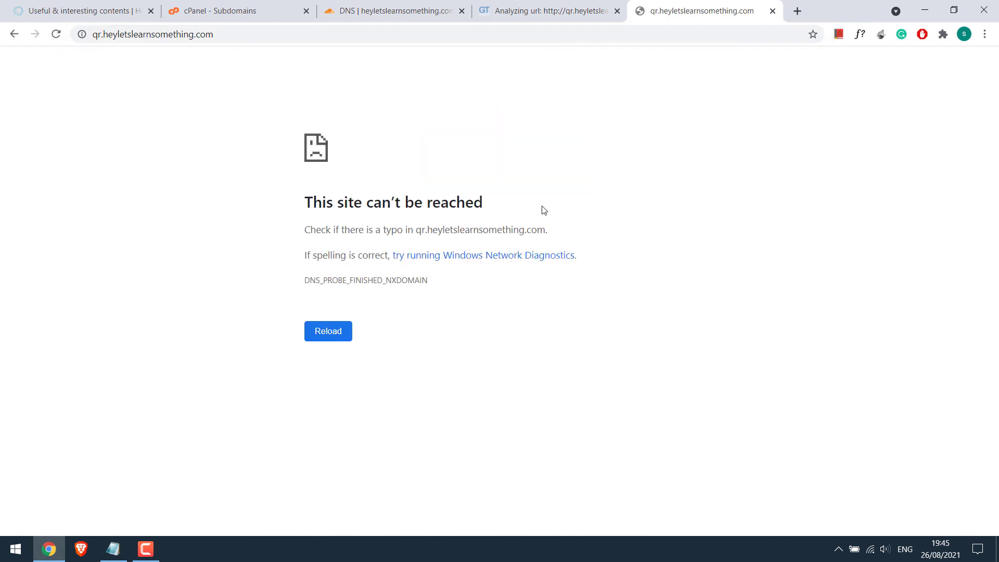
left_click(773, 11)
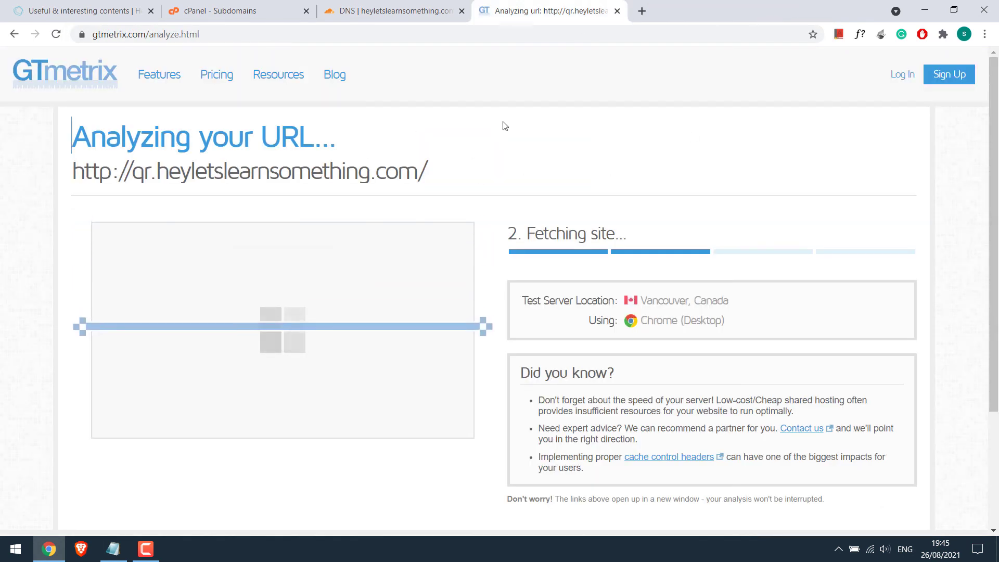